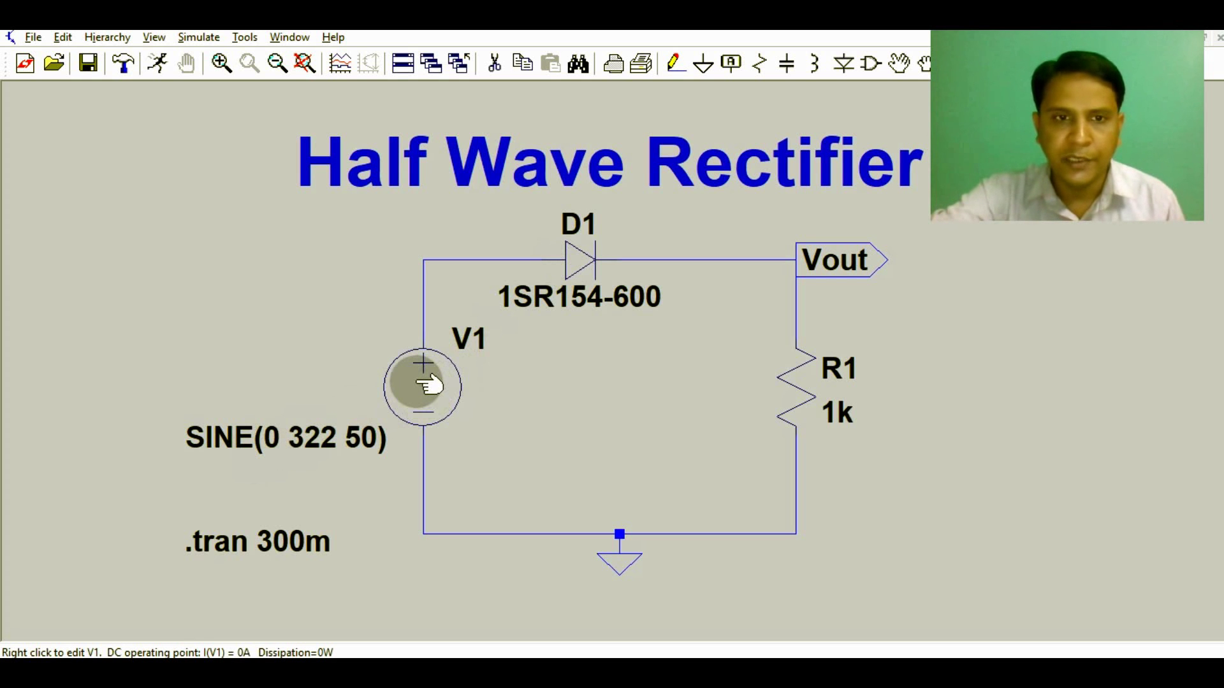
Review voltage source V1's settings, 322 V amplitude and 50 Hz, leaving them unchanged
right_click(415, 382)
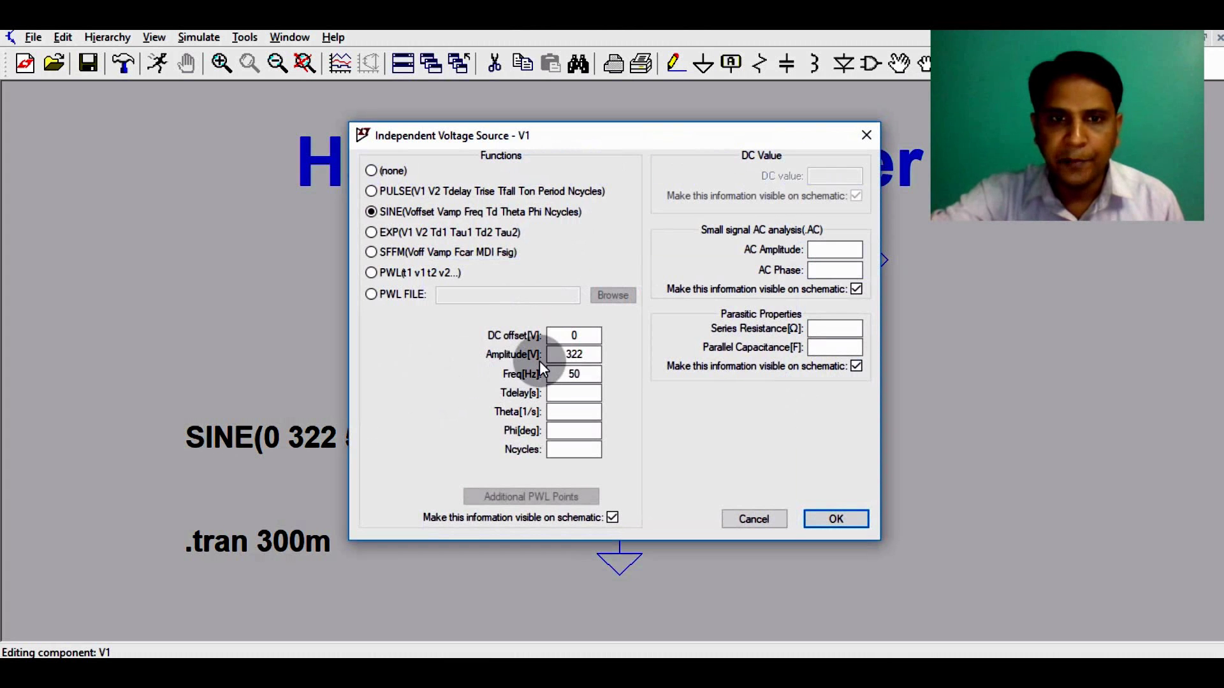
left_click(558, 356)
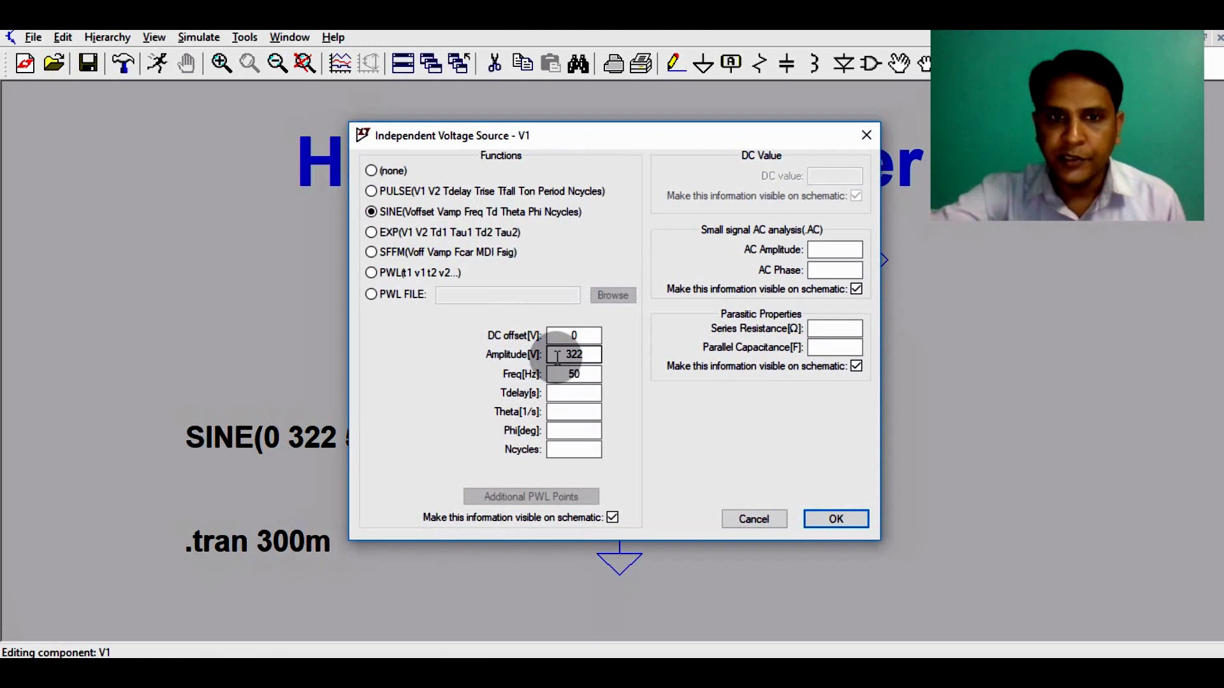
left_click(566, 376)
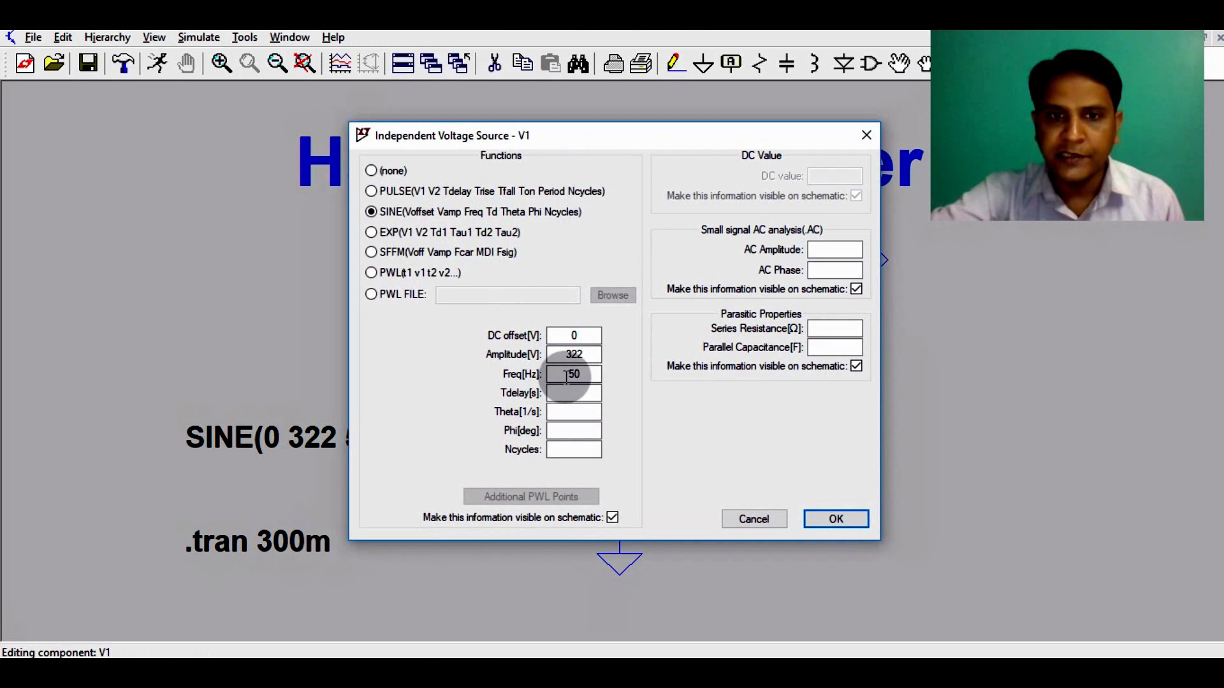
left_click(557, 357)
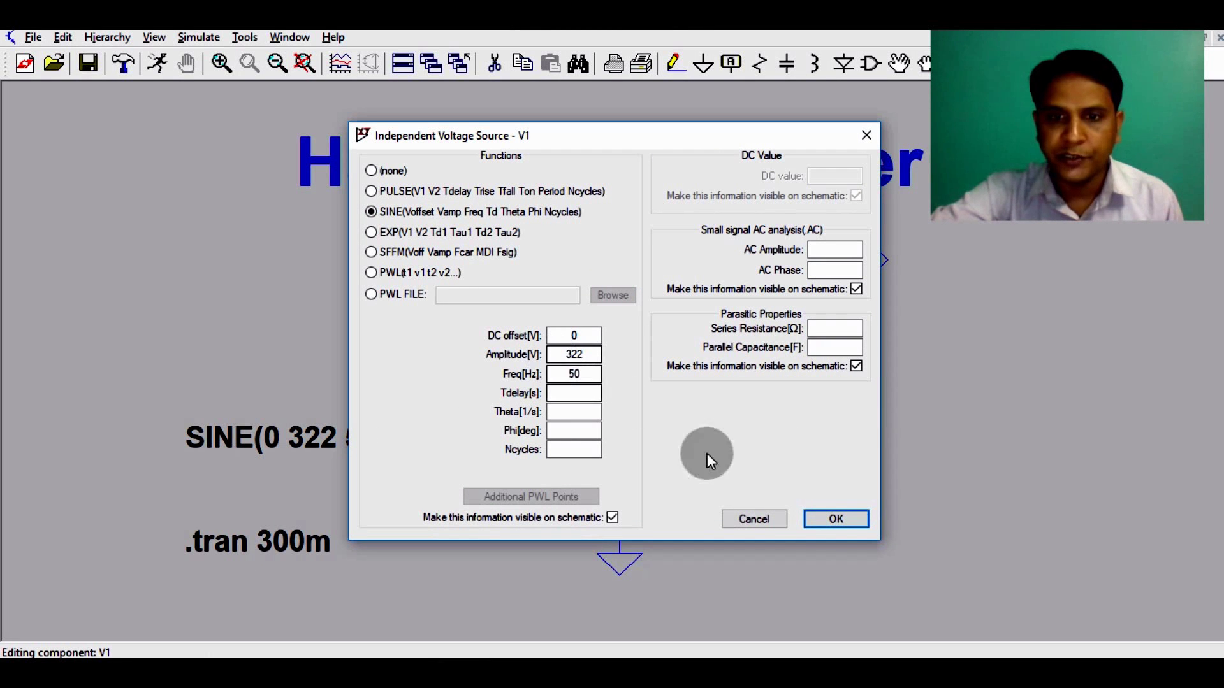
left_click(832, 516)
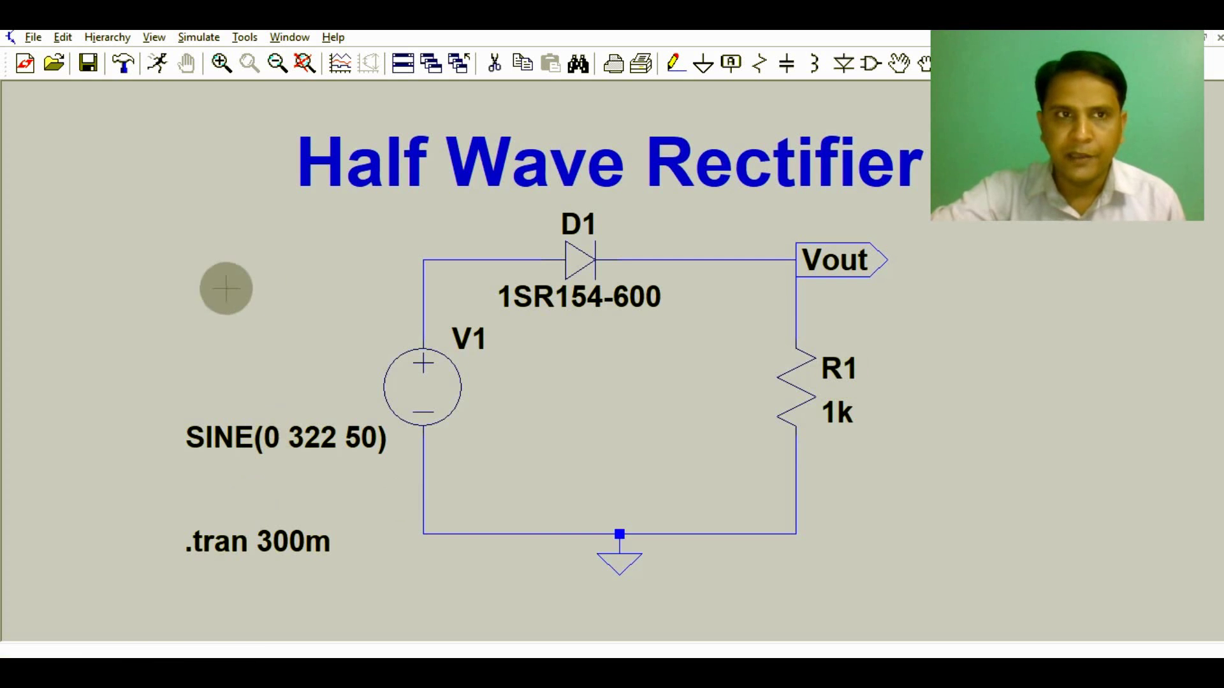
Confirm the 300m transient stop time and run the simulation
left_click(191, 37)
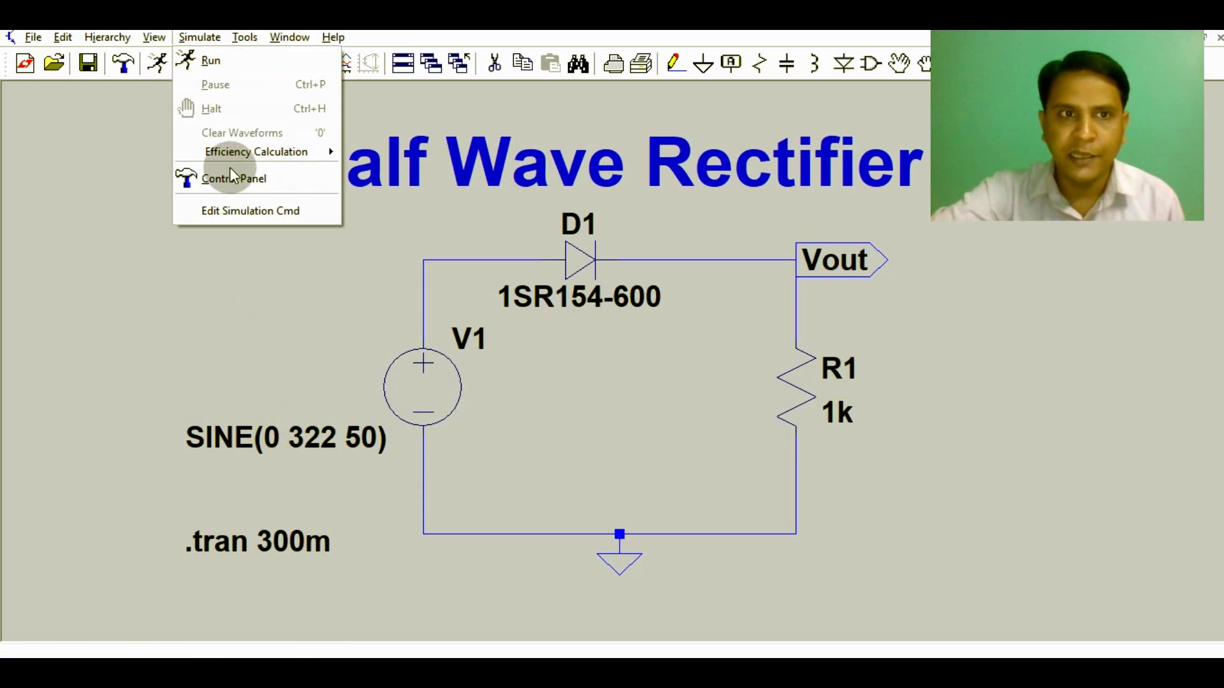
left_click(240, 211)
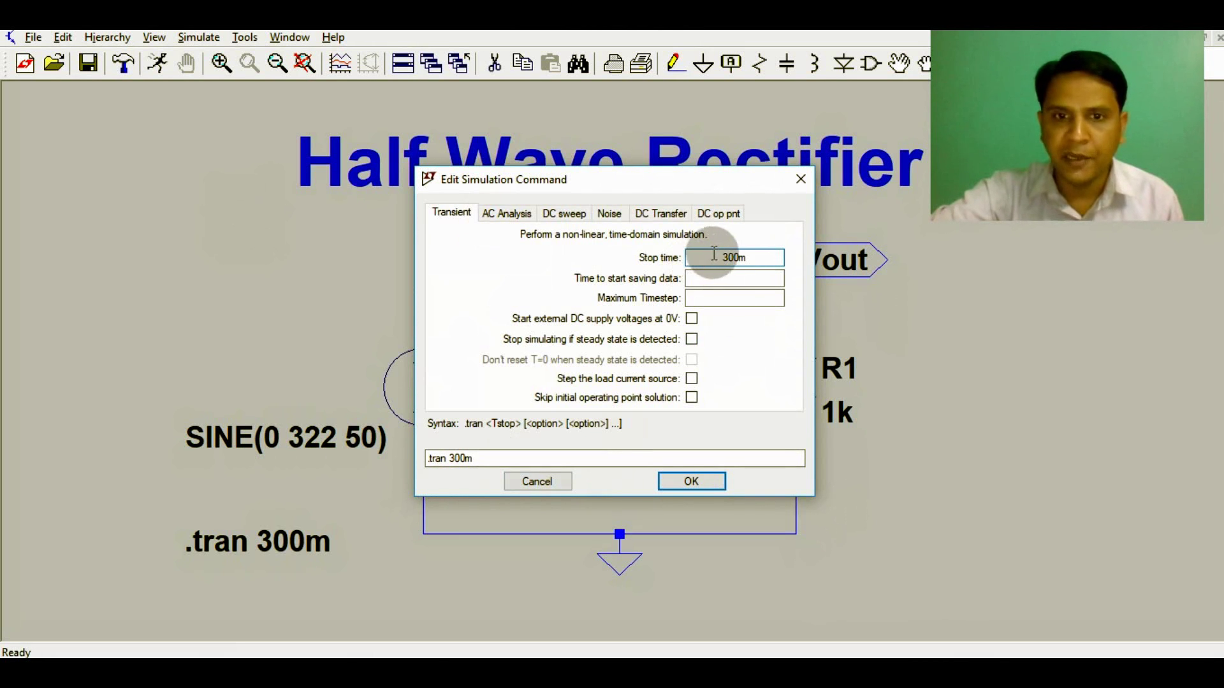
left_click(704, 483)
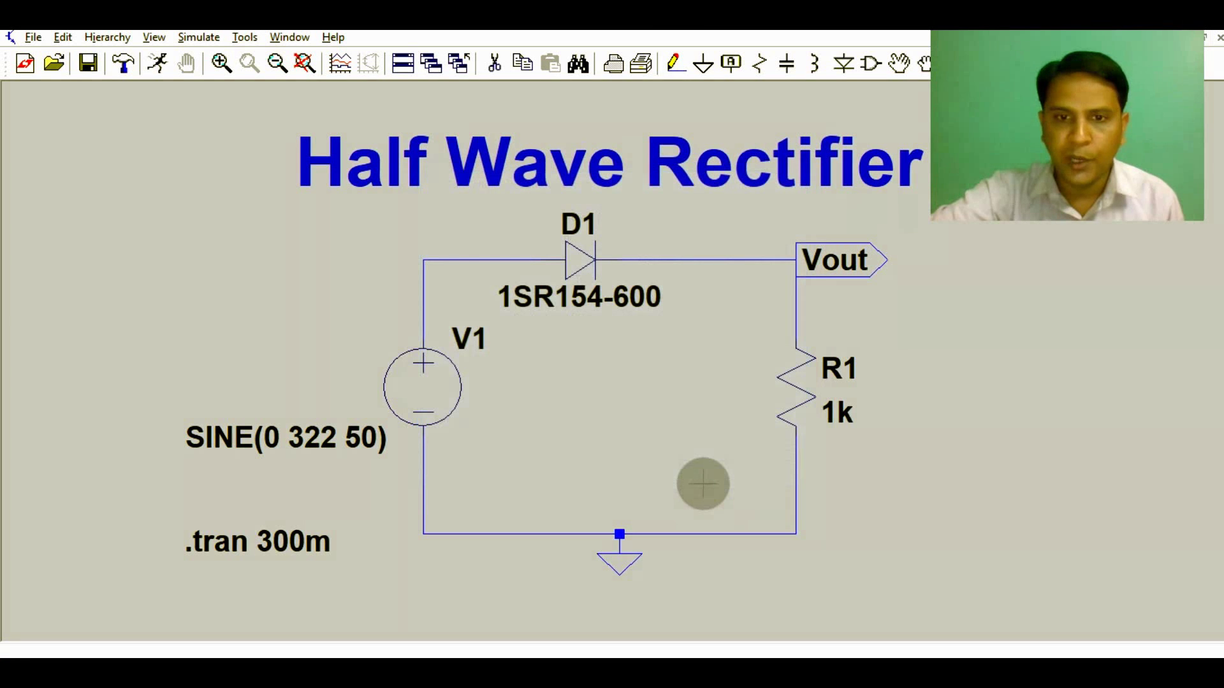
left_click(160, 69)
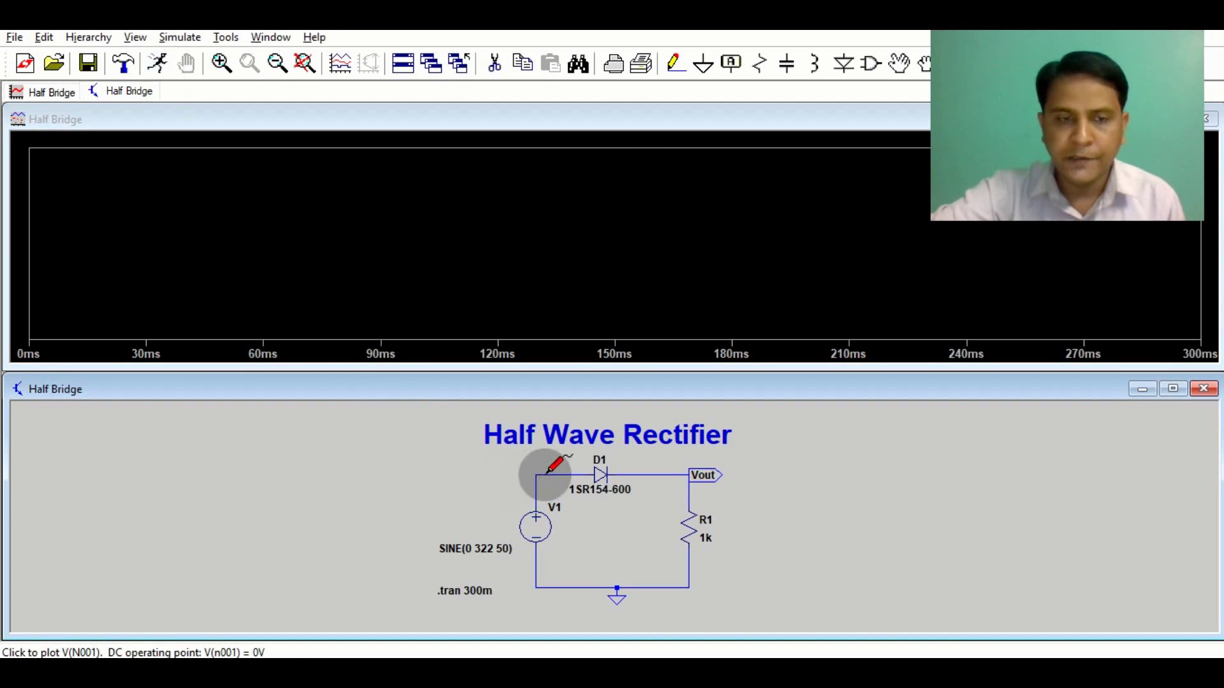
Plot V(n001) and V(vout), then add an empty plot pane above
left_click(546, 473)
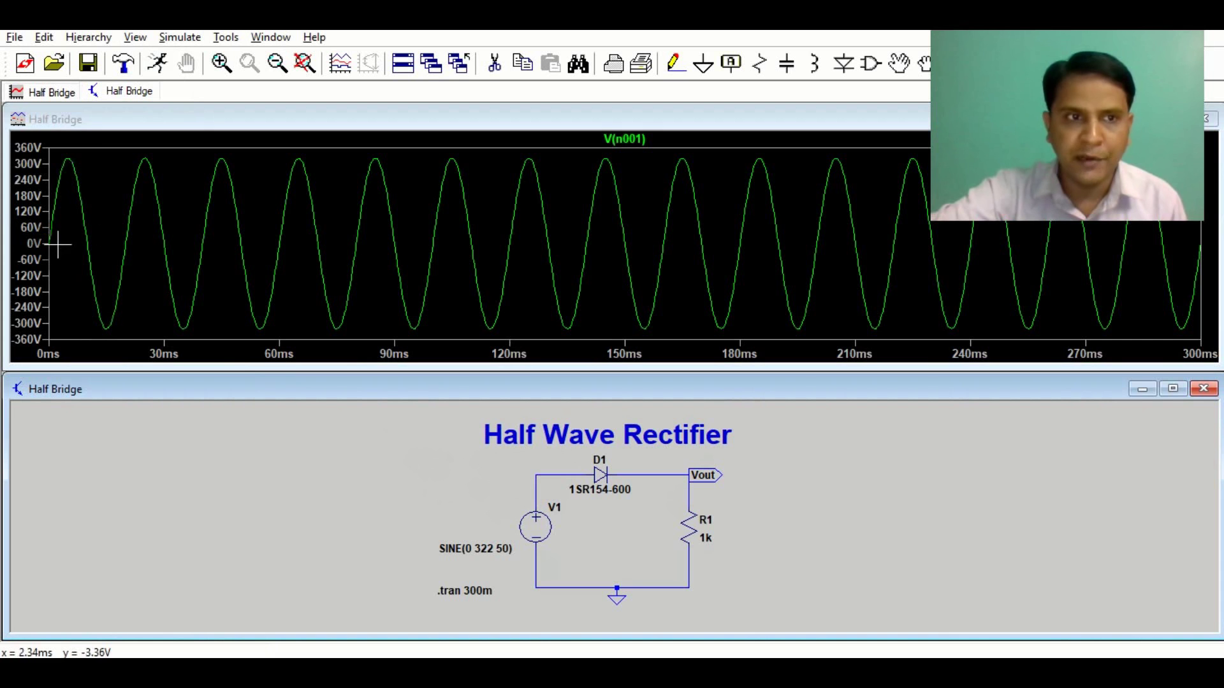
left_click(674, 473)
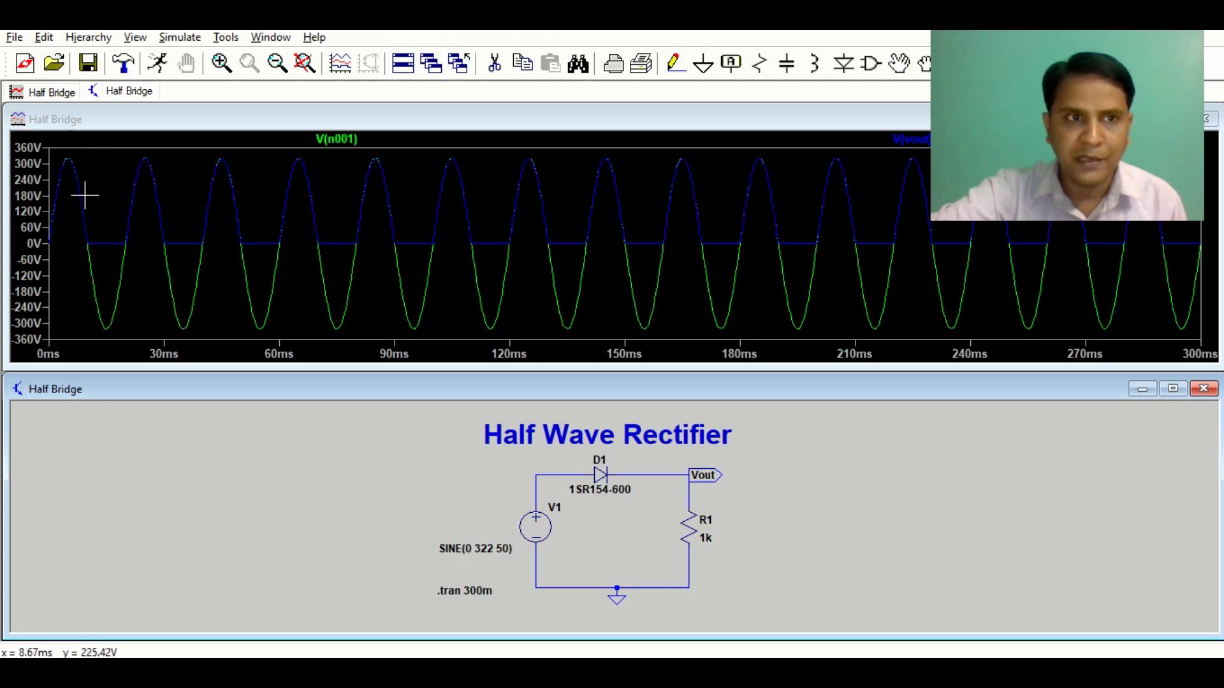
right_click(541, 189)
left_click(577, 301)
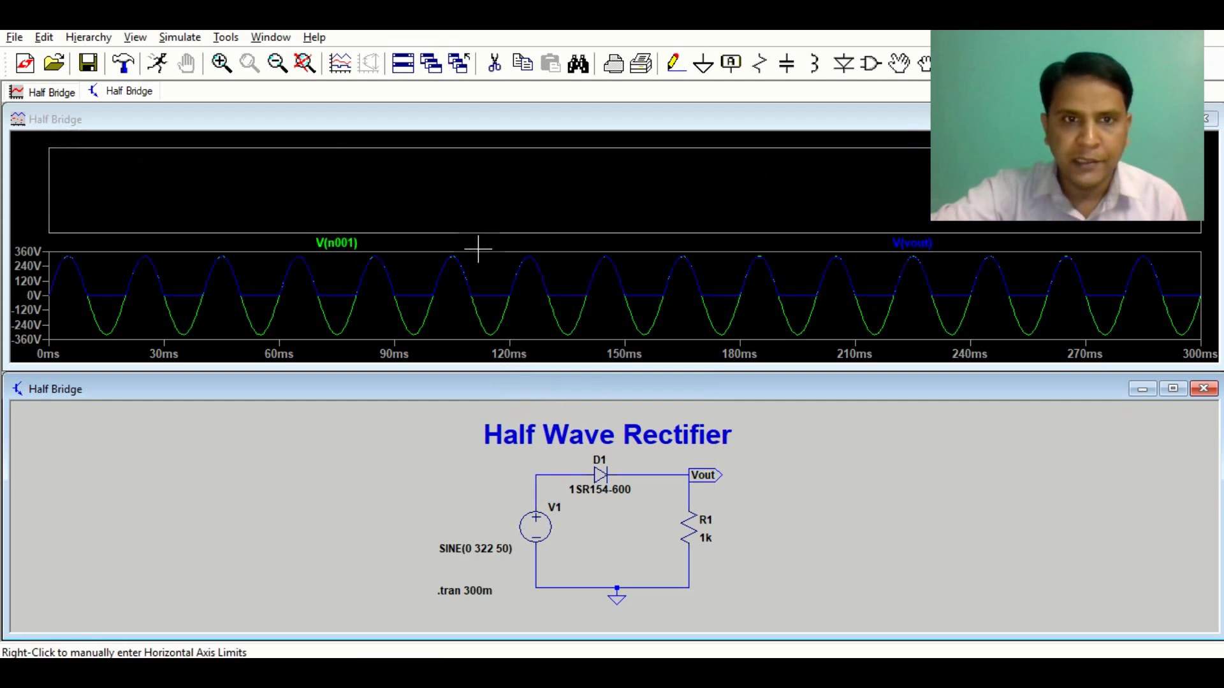
Plot the input sine V(n001) in the lower pane and V(vout) in the top pane
left_click(475, 267)
left_click(535, 495)
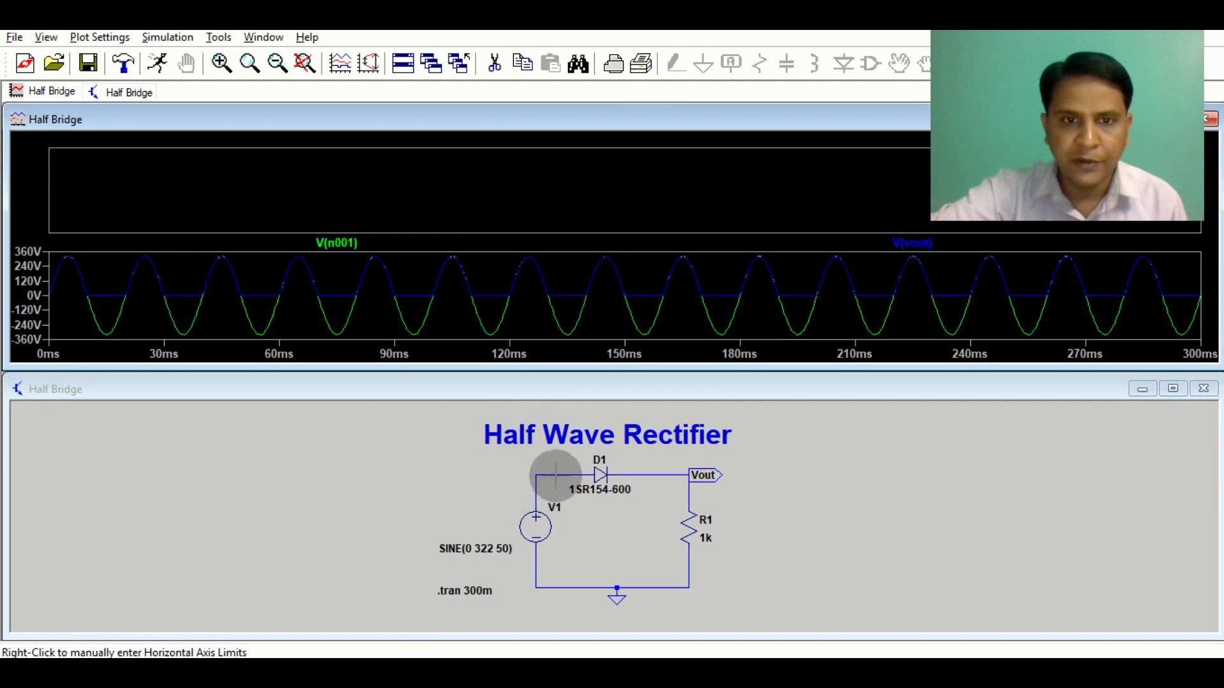
left_click(555, 475)
left_click(380, 194)
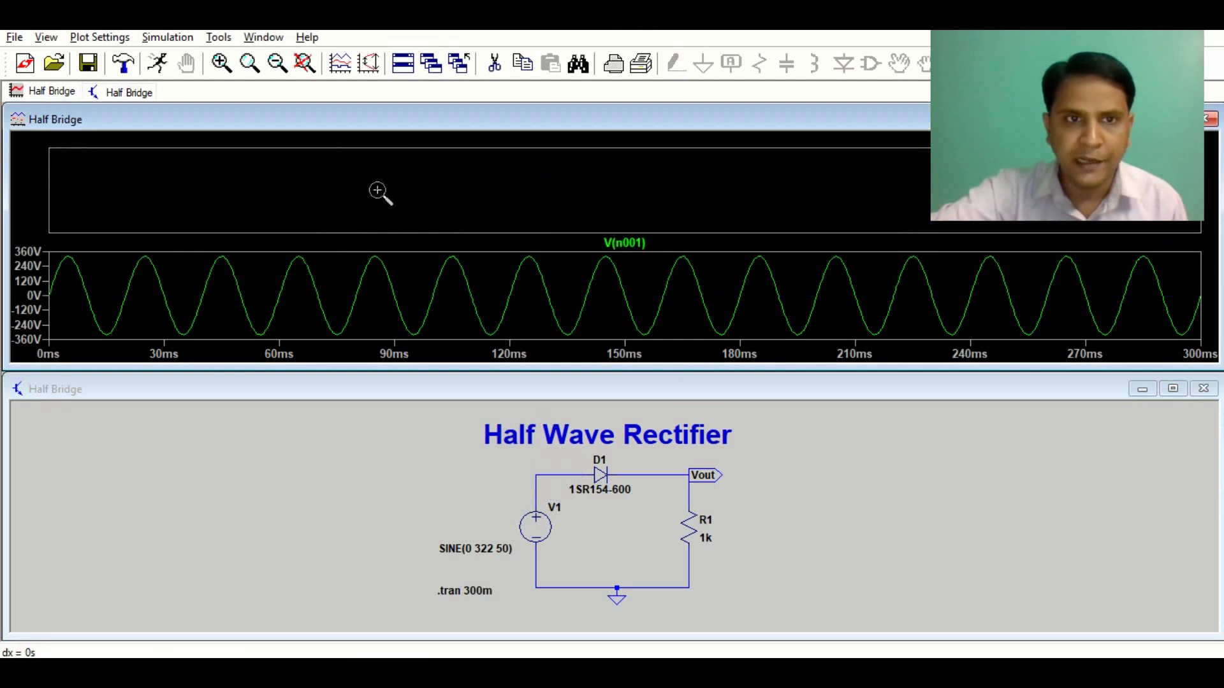
left_click(708, 475)
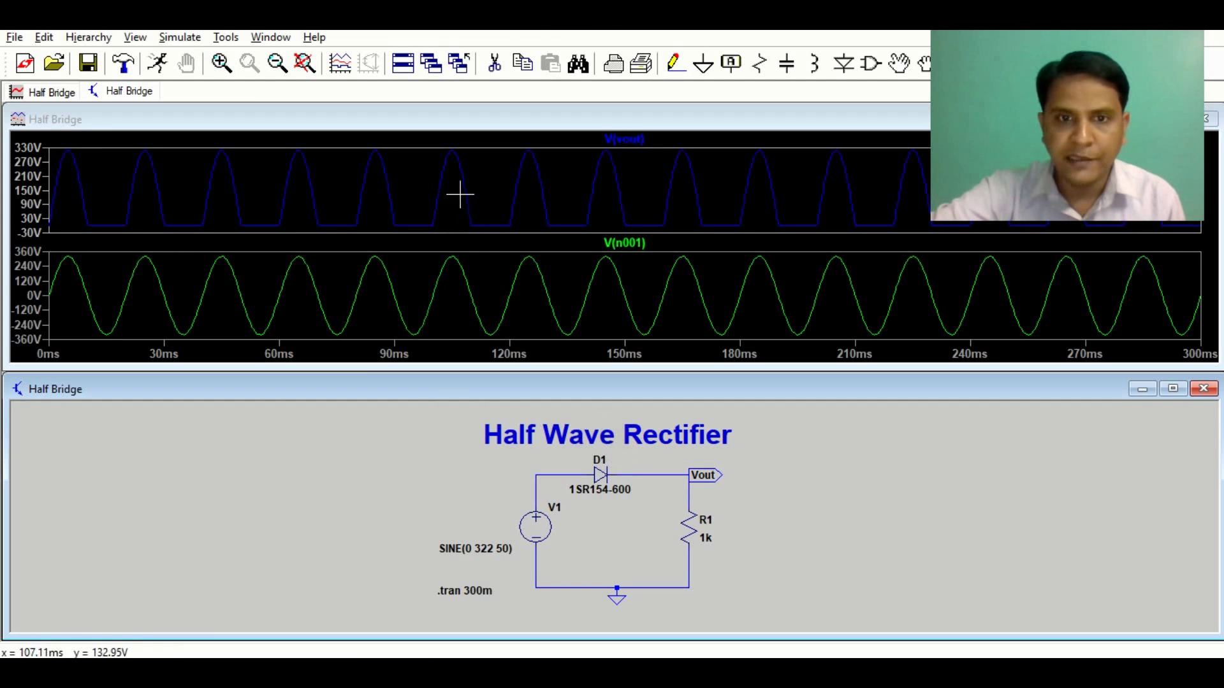
left_click(347, 294)
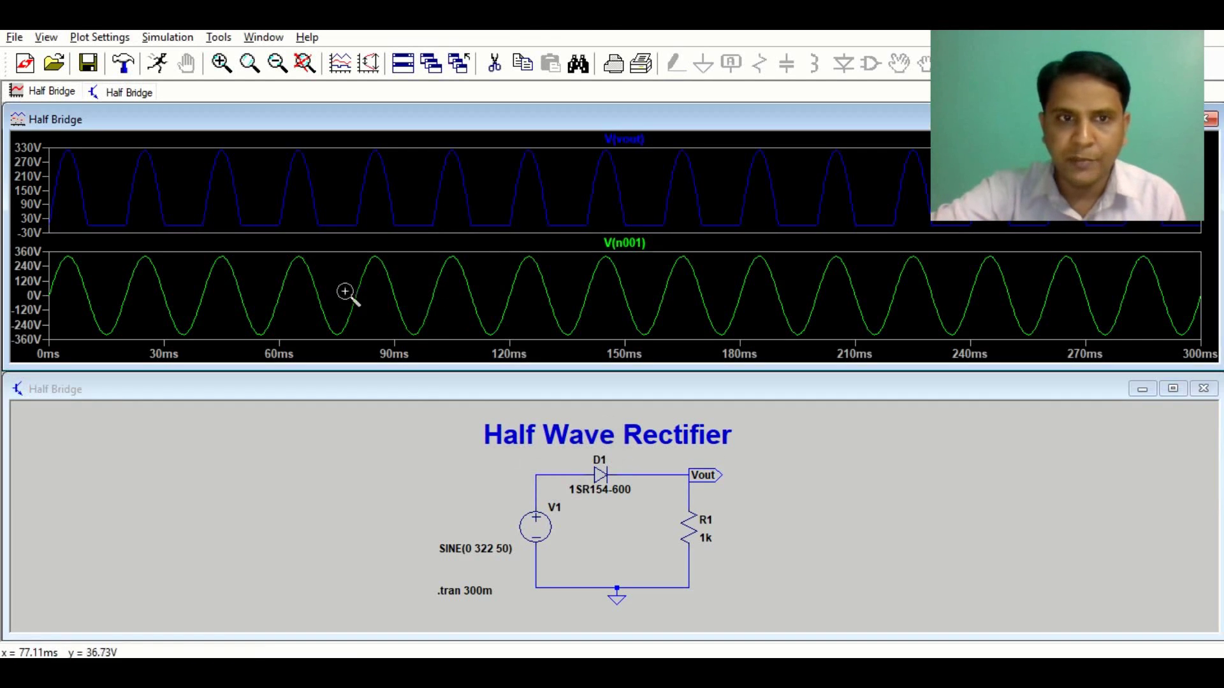
left_click(658, 475)
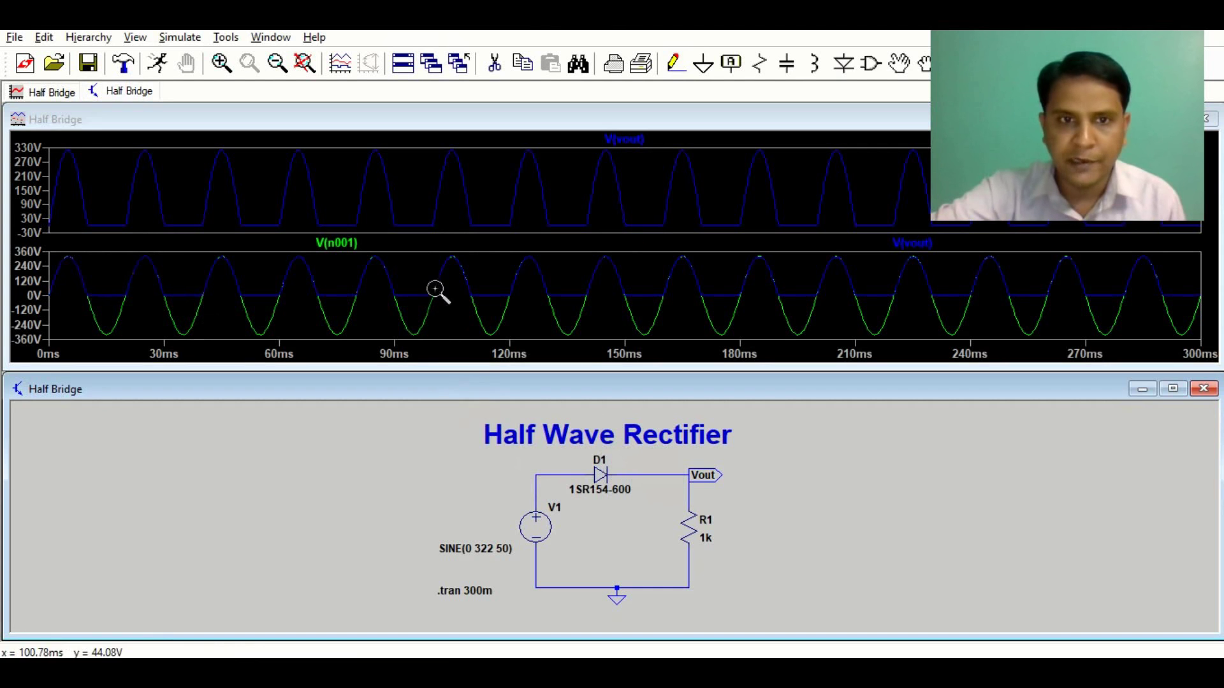
left_click(549, 474)
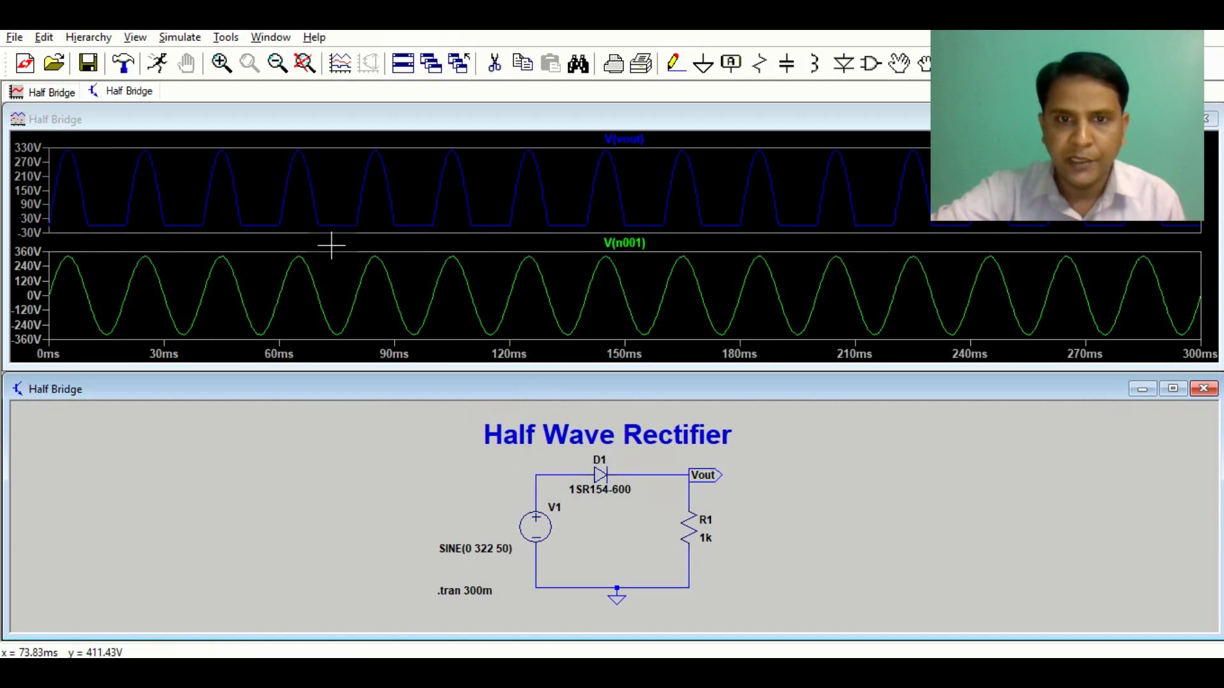
left_click(370, 187)
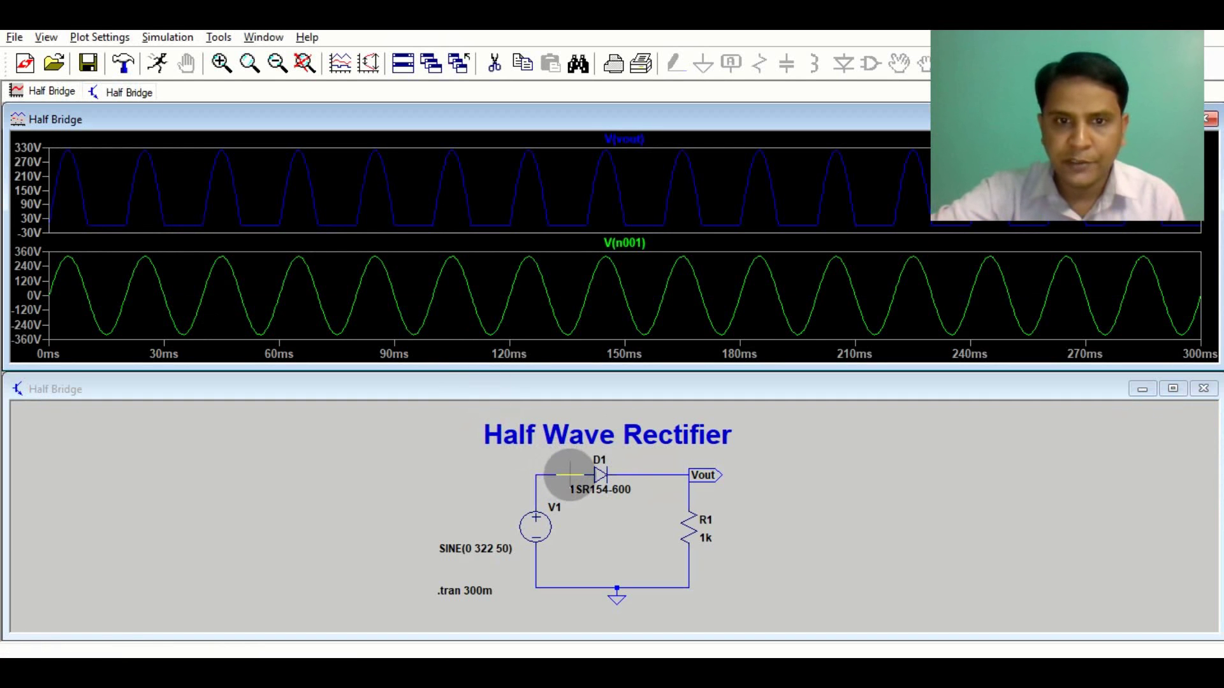
Probe across diode D1 to add V(N001,Vout) to the top pane
mouse_move(569, 474)
left_mouse_down()
mouse_move(663, 464)
mouse_move(652, 475)
left_mouse_up()
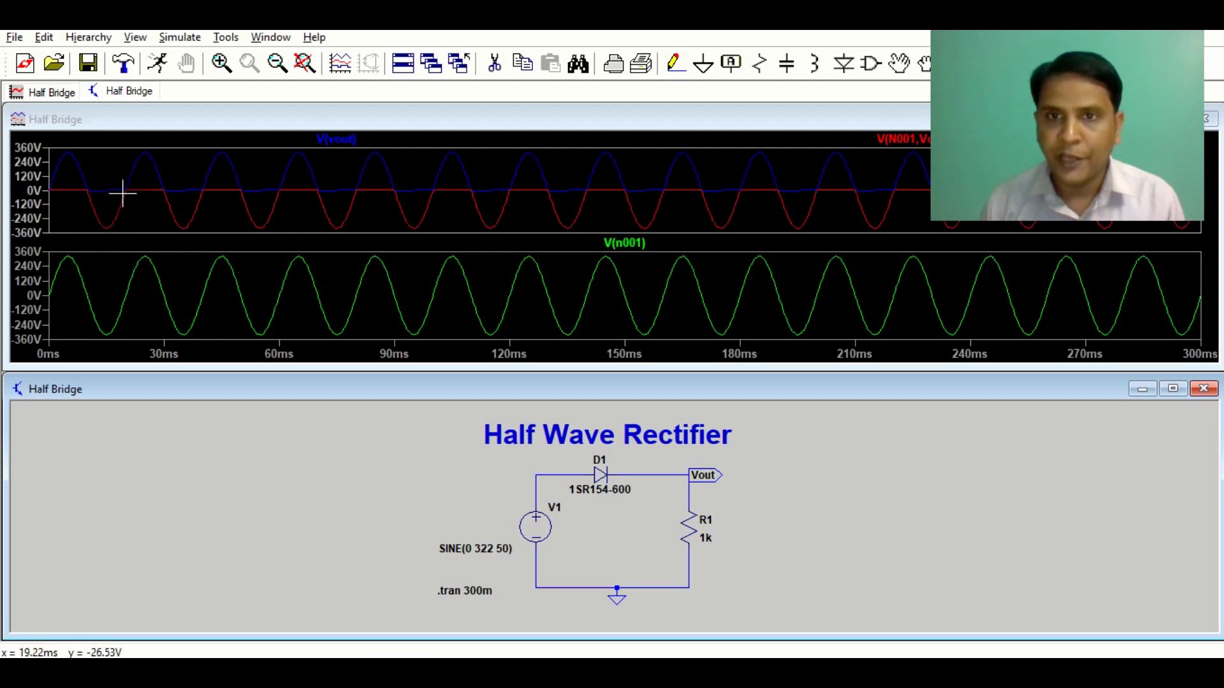
Maximize the rectifier schematic, check the plot, return to the schematic, and select the Capacitor tool
left_click(1200, 407)
left_click(1173, 389)
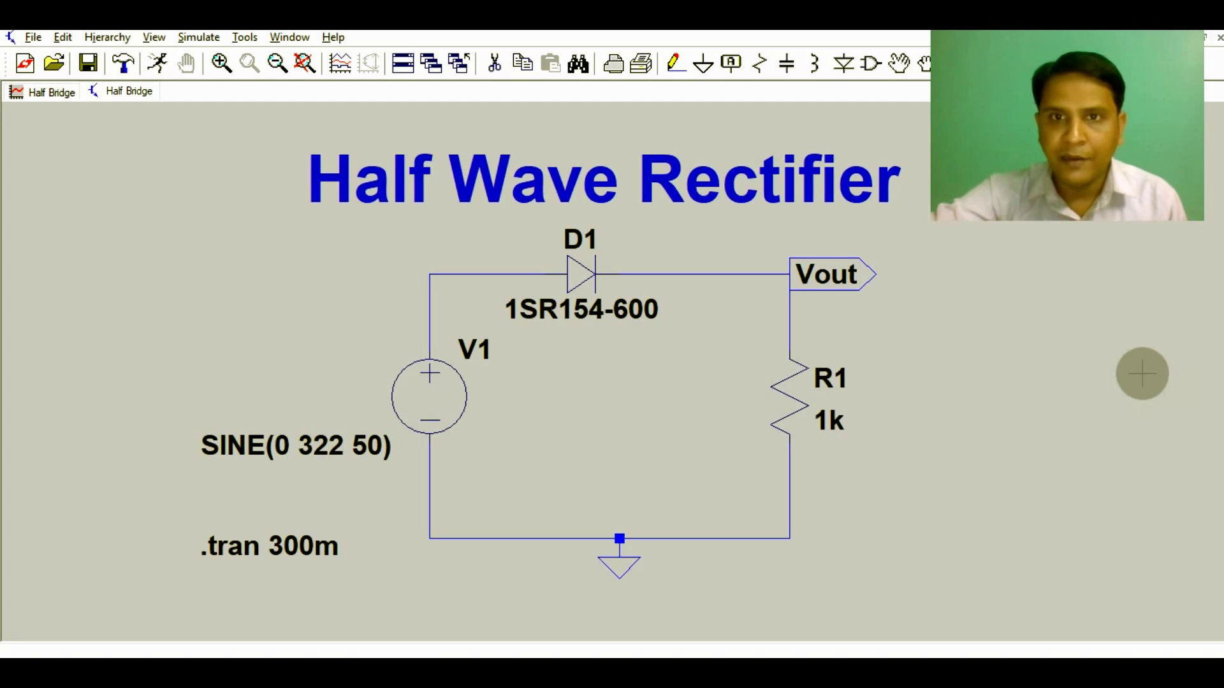
left_click(33, 92)
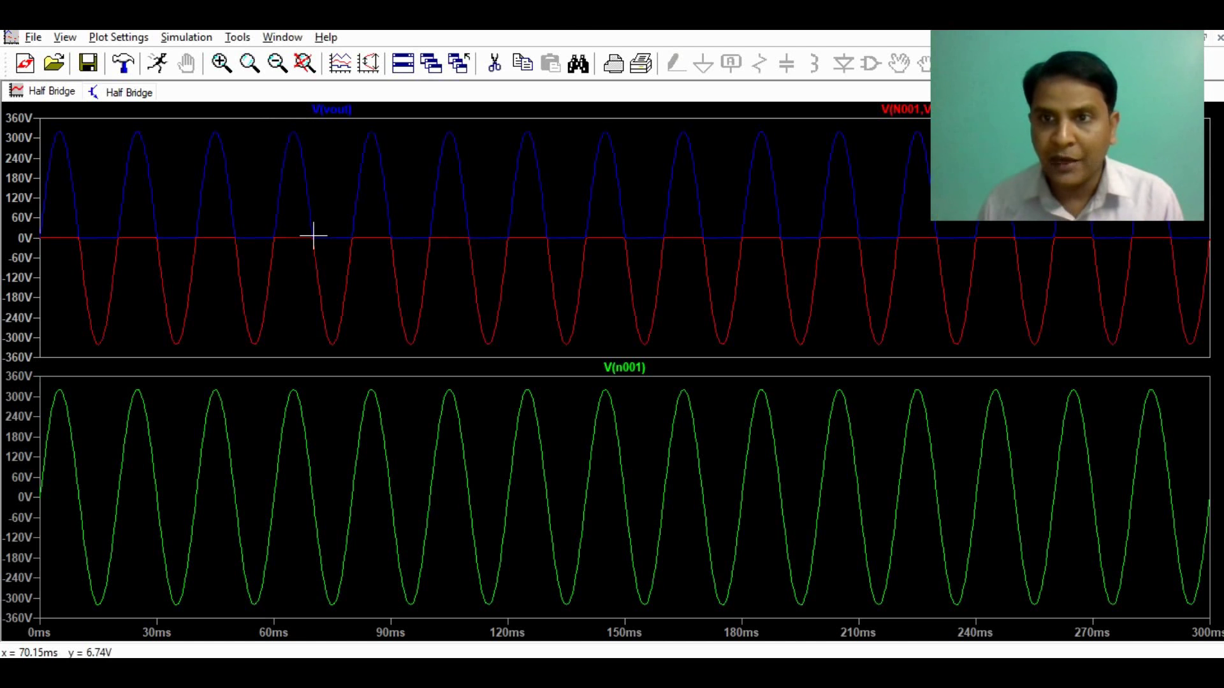
left_click(129, 91)
left_click(786, 63)
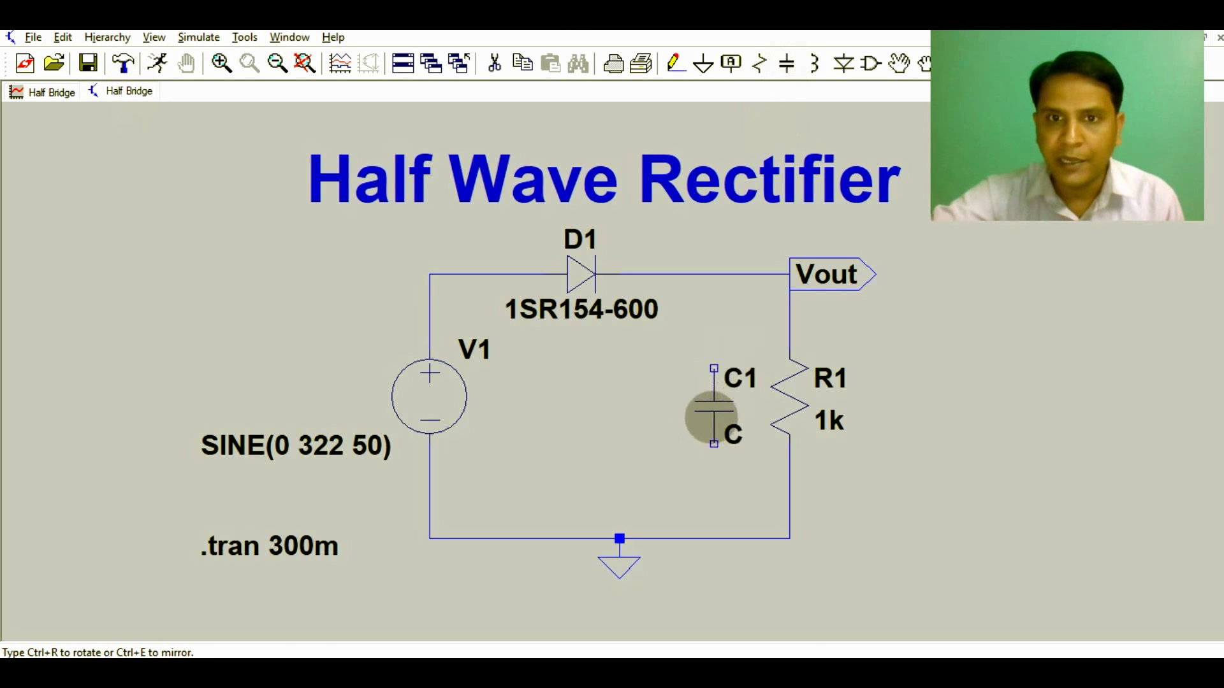
Place capacitor C1 beside R1 and wire it between the Vout wire and ground
left_click(695, 407)
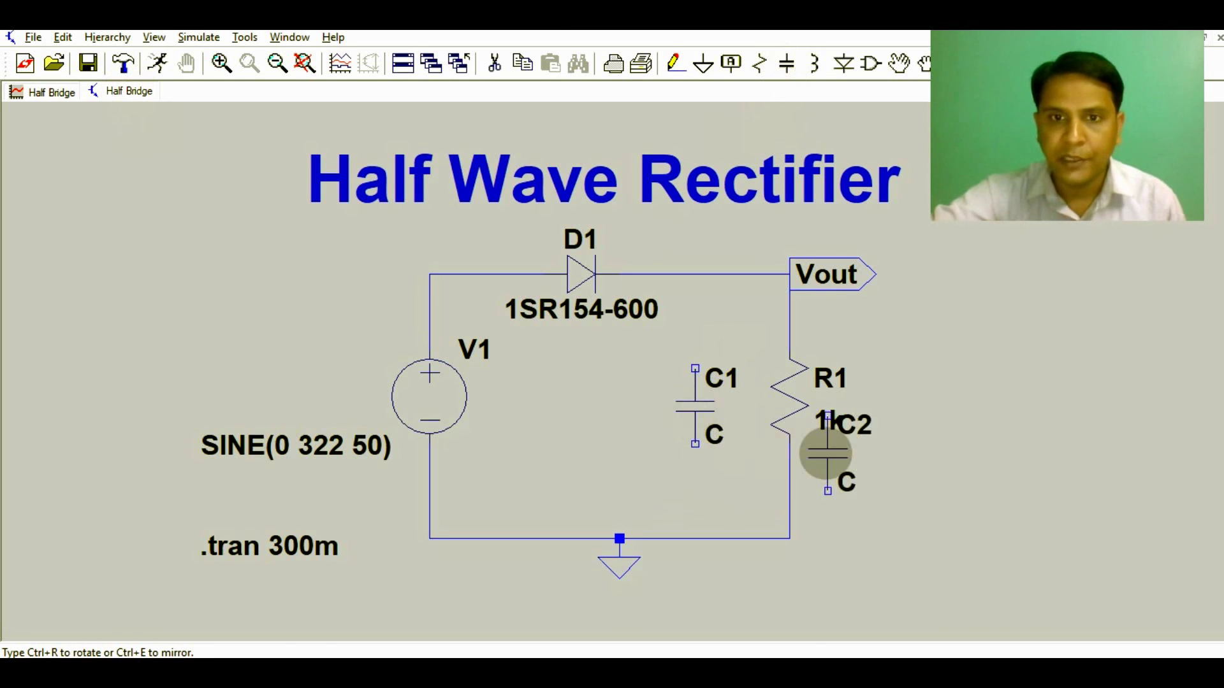
right_click(808, 432)
left_click(676, 63)
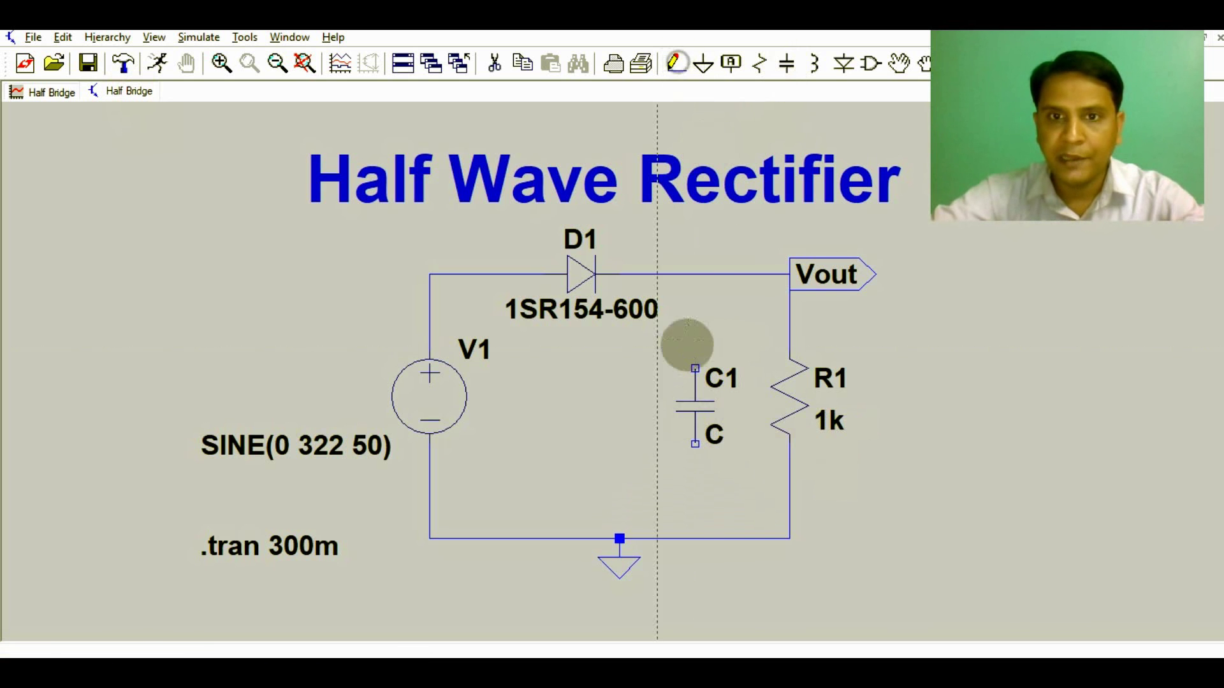
left_click(695, 368)
left_click(695, 274)
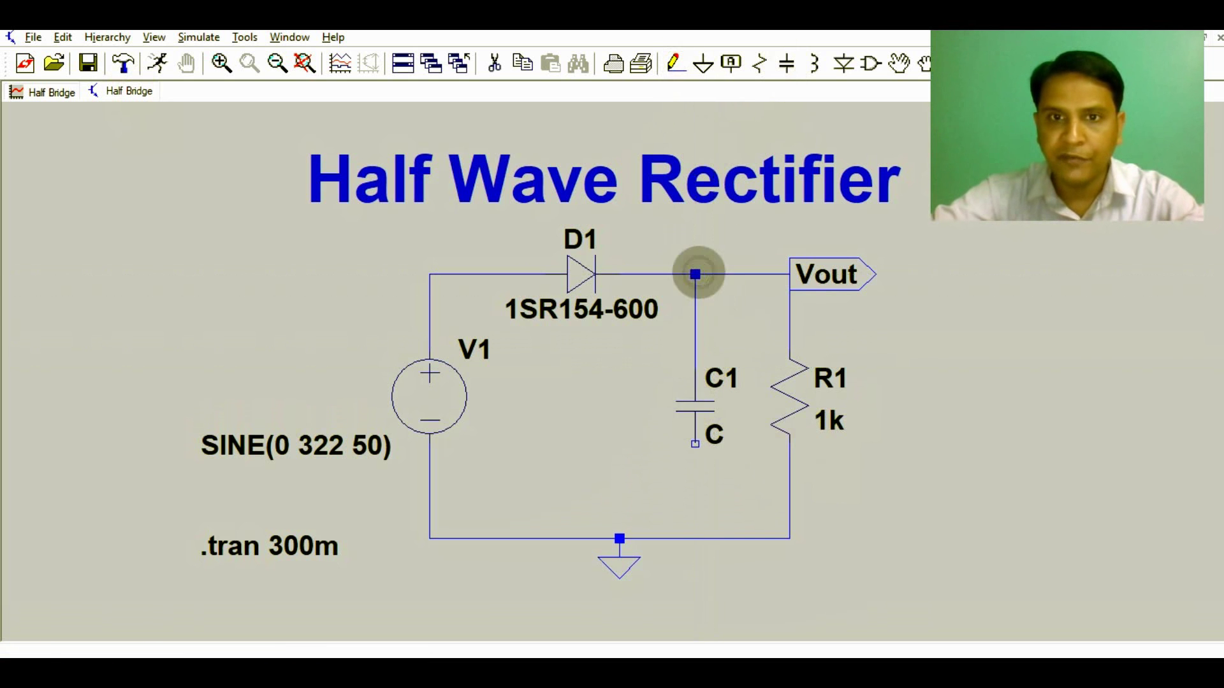
left_click(695, 445)
left_click(692, 540)
Set C1 to 100u capacitance with a 400 V rating
right_click(702, 402)
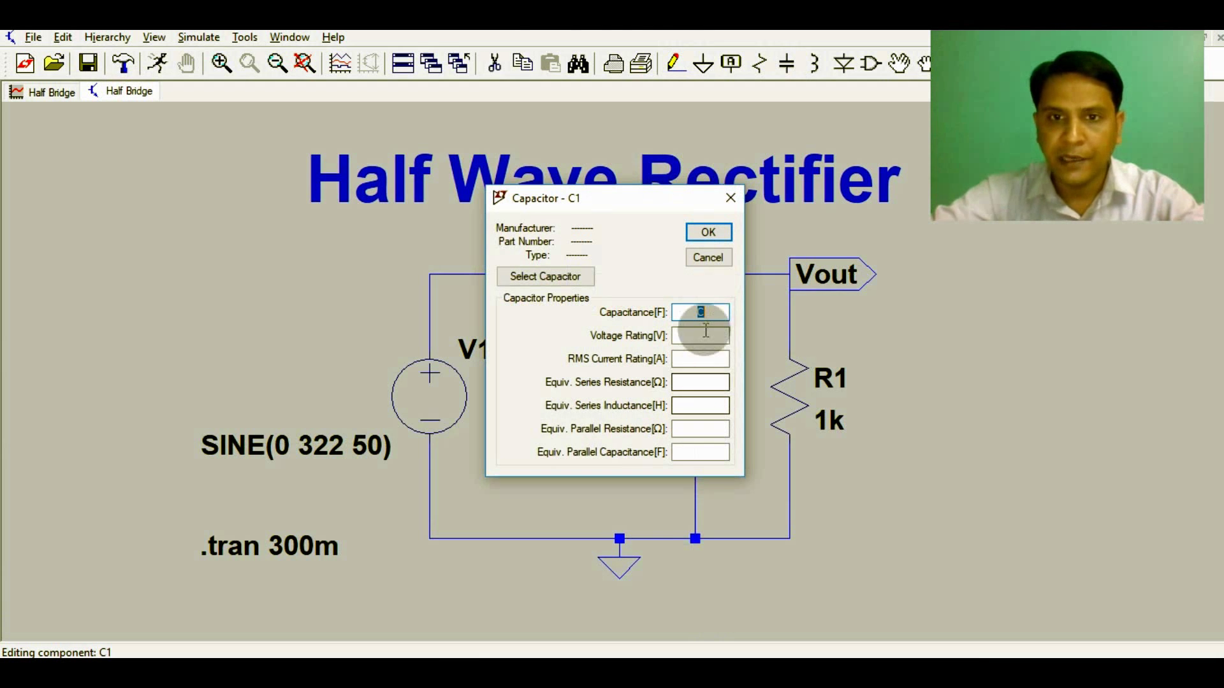
type("100u")
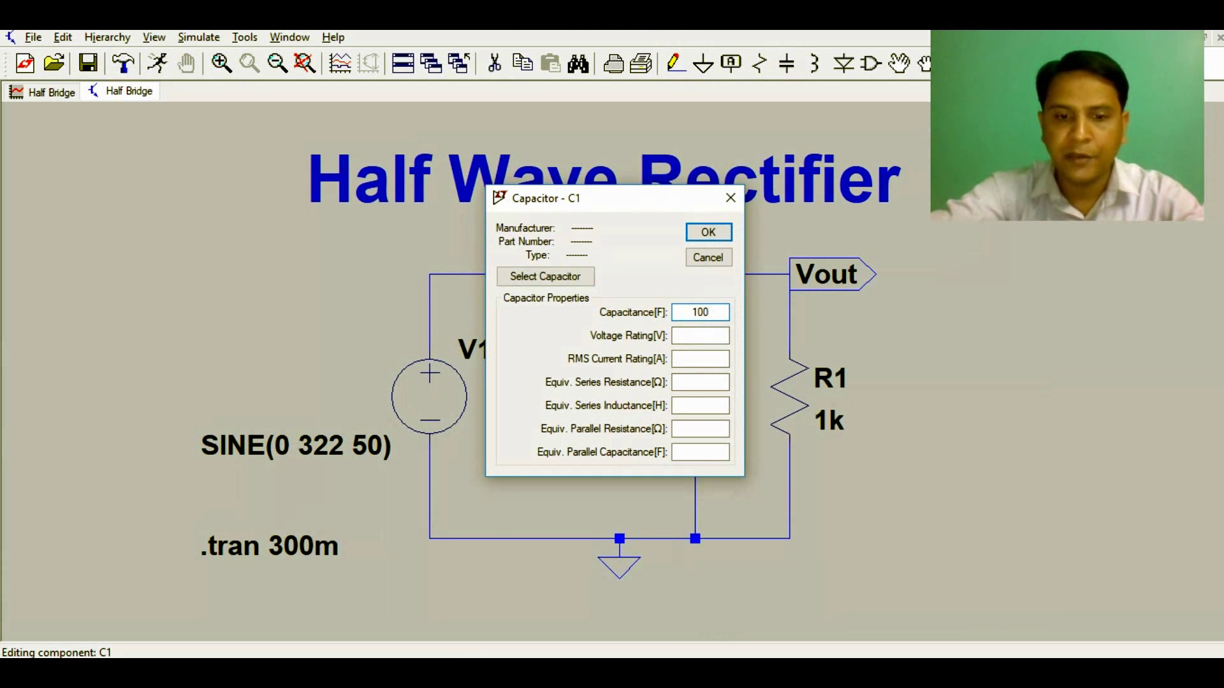
left_click(699, 337)
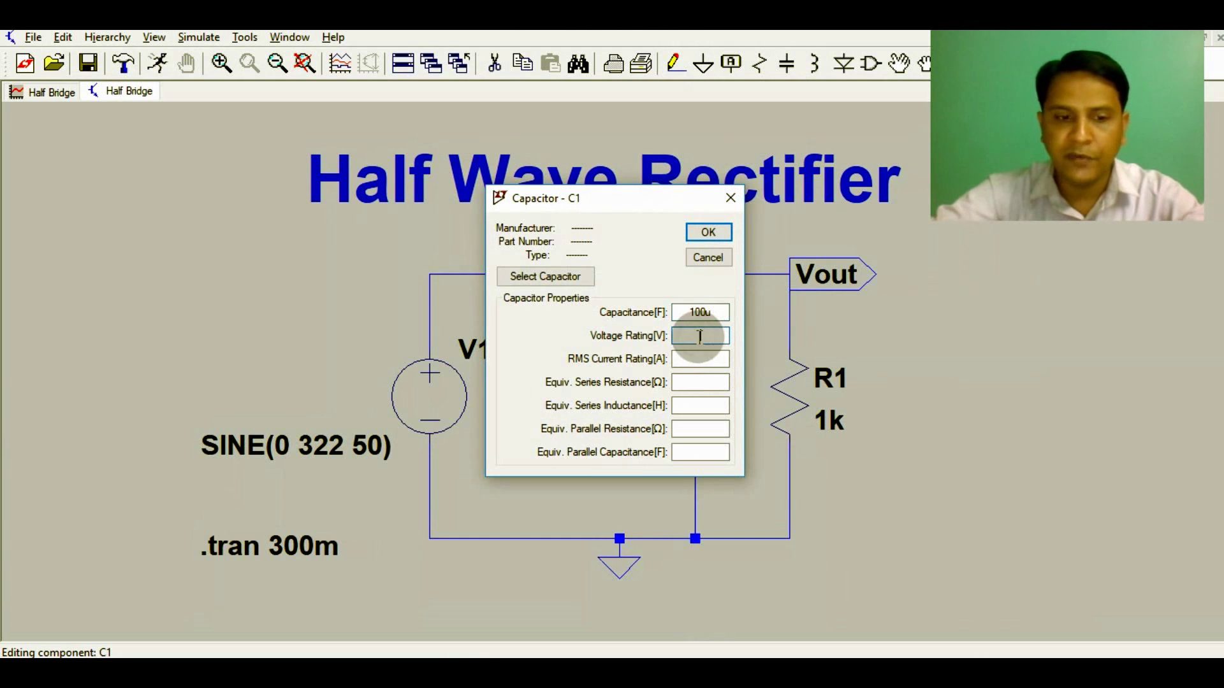
type("400")
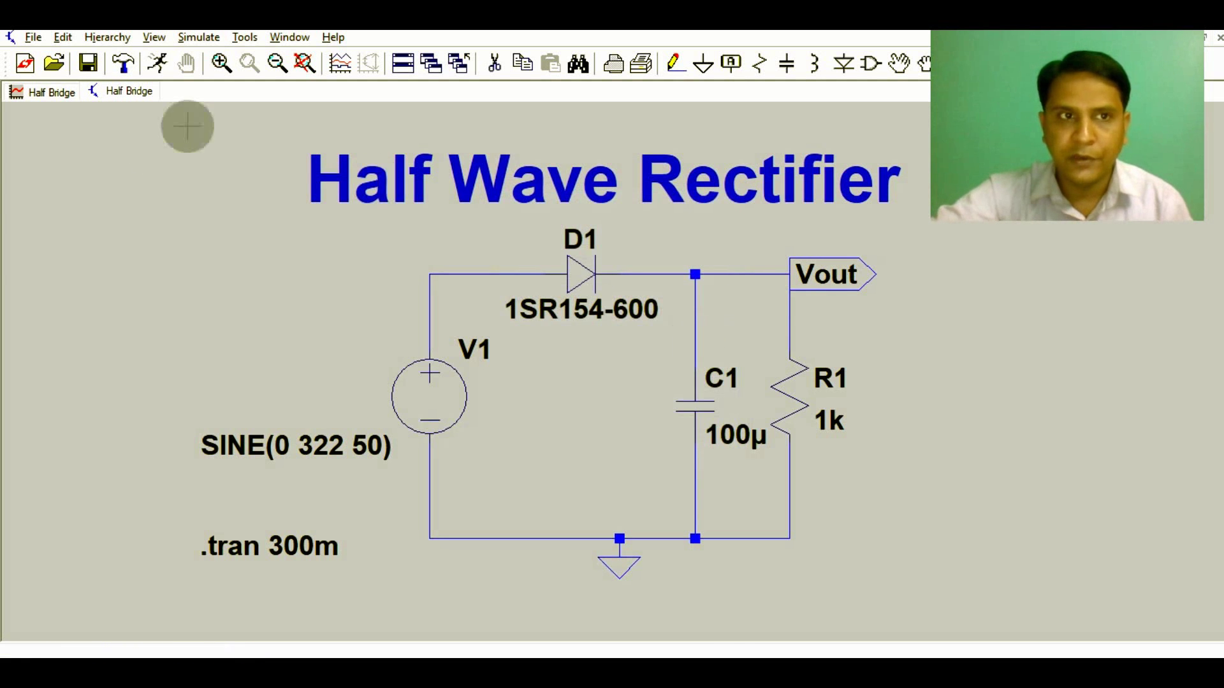
left_click(56, 98)
Close the old plot, rerun the simulation, and plot V(n001) and V(vout)
right_click(49, 95)
left_click(83, 131)
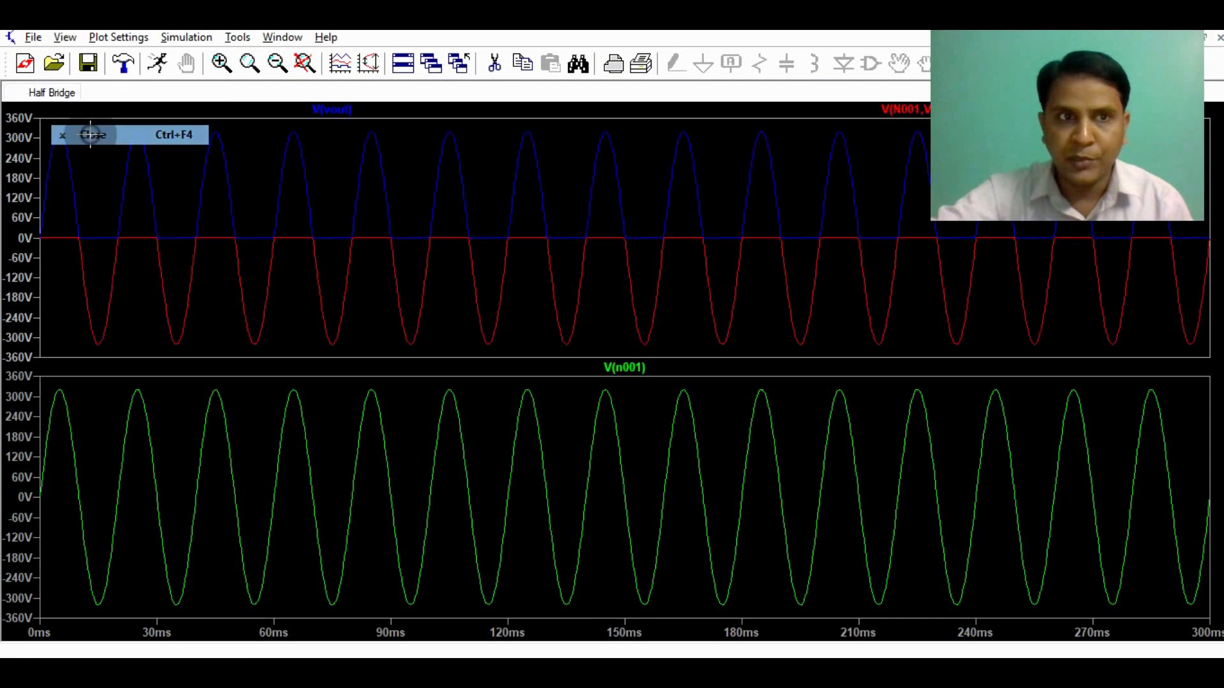
left_click(157, 63)
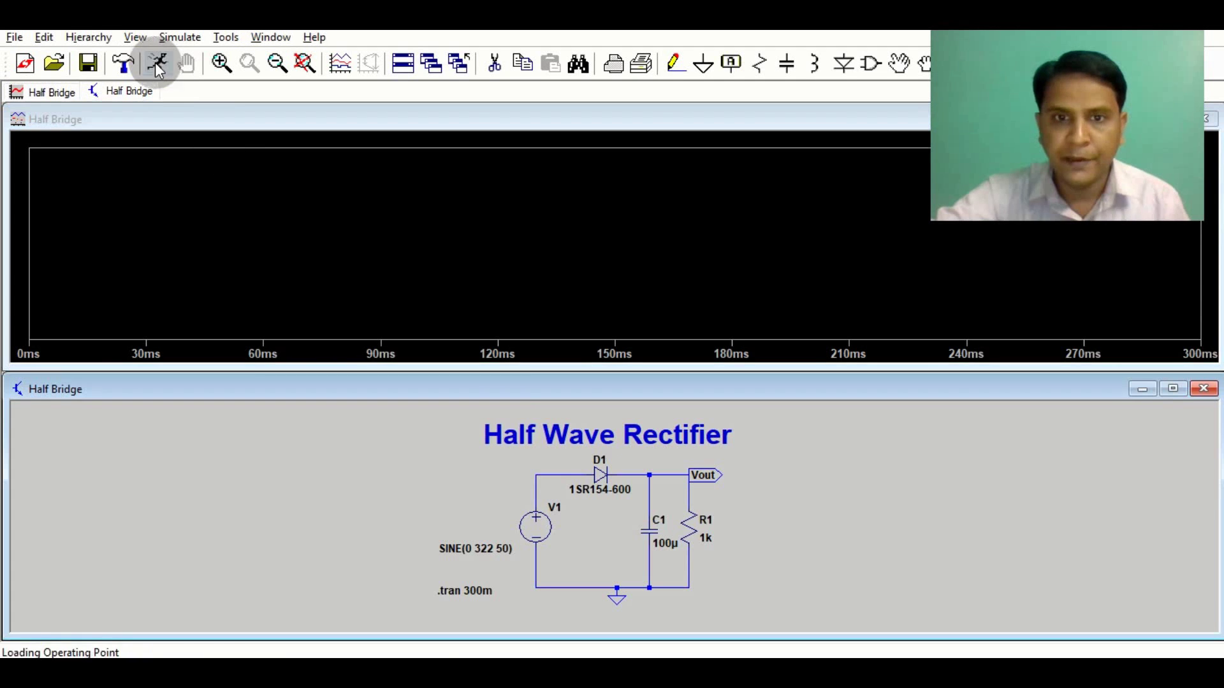
left_click(543, 476)
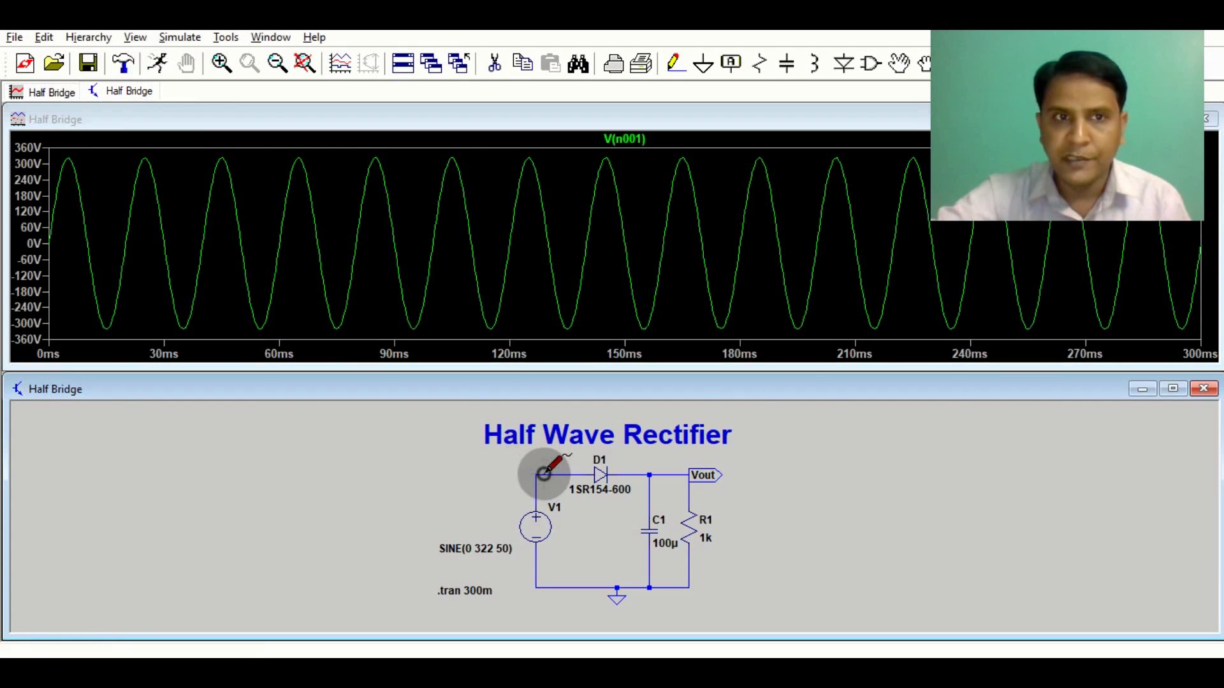
left_click(708, 476)
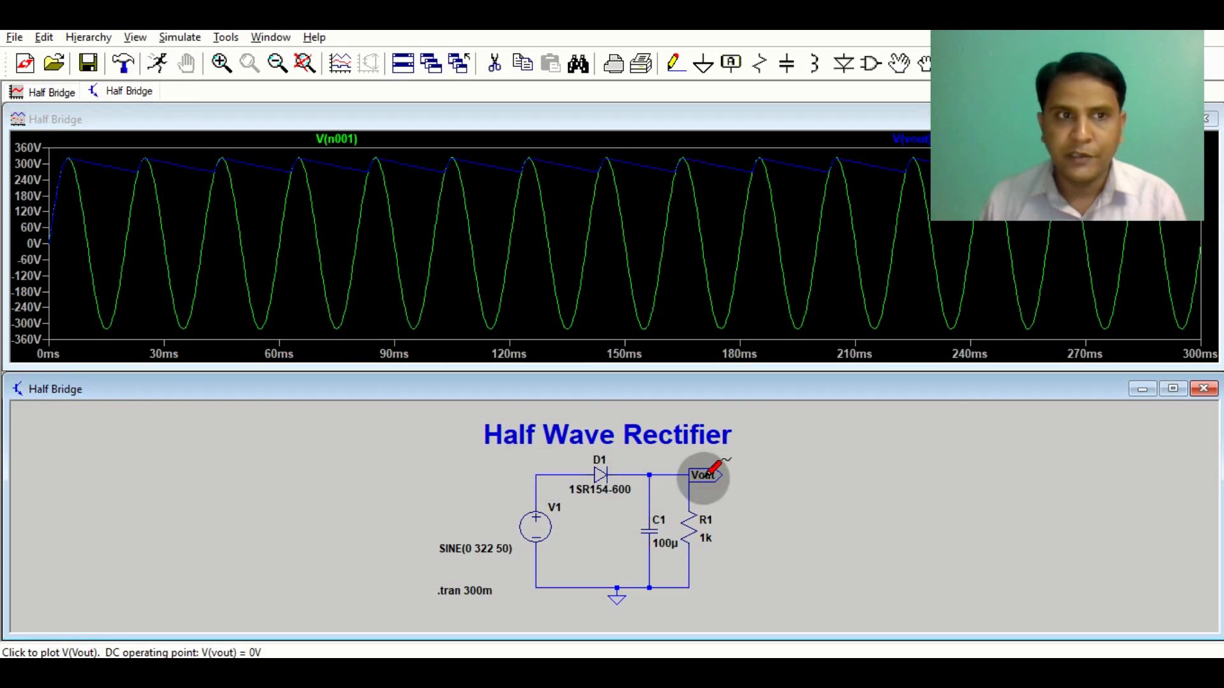